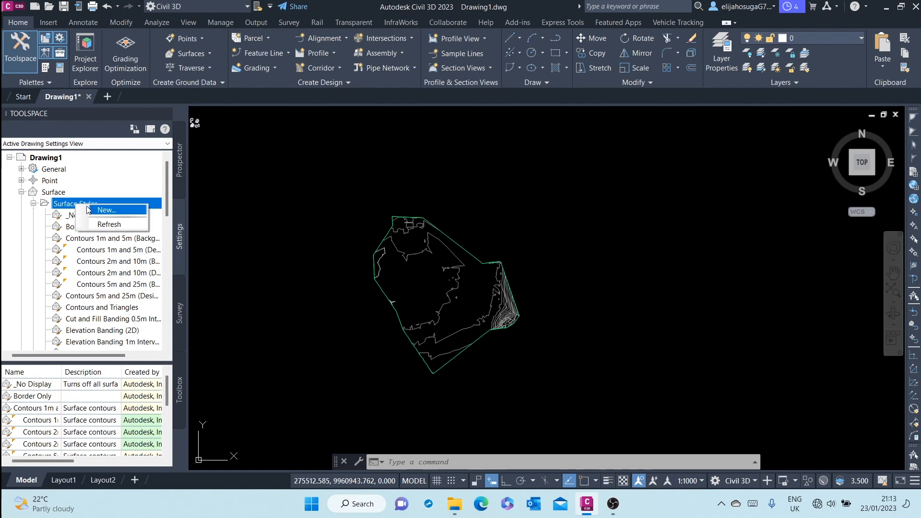
pyautogui.click(110, 213)
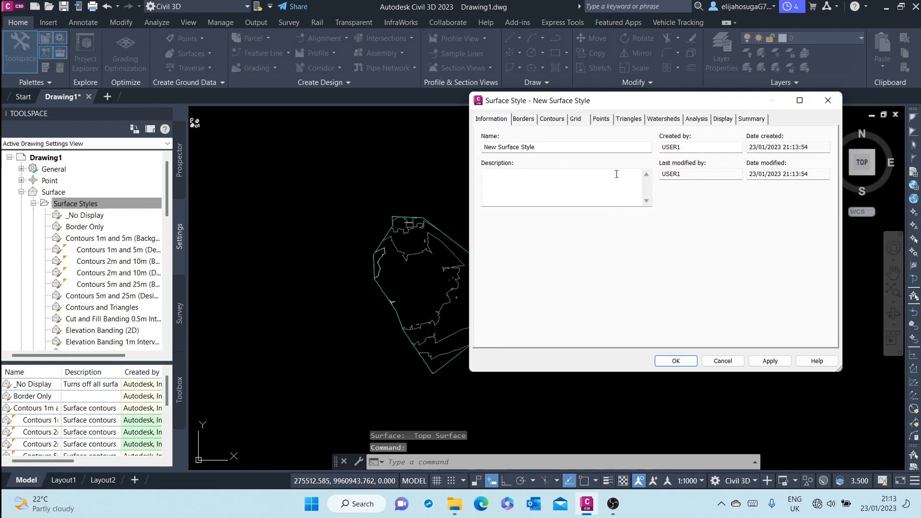
pyautogui.click(828, 100)
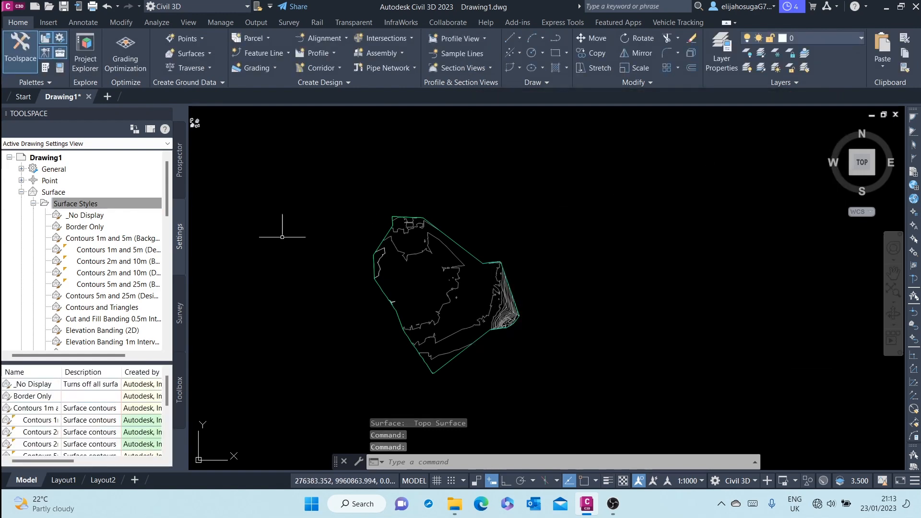
pyautogui.click(182, 190)
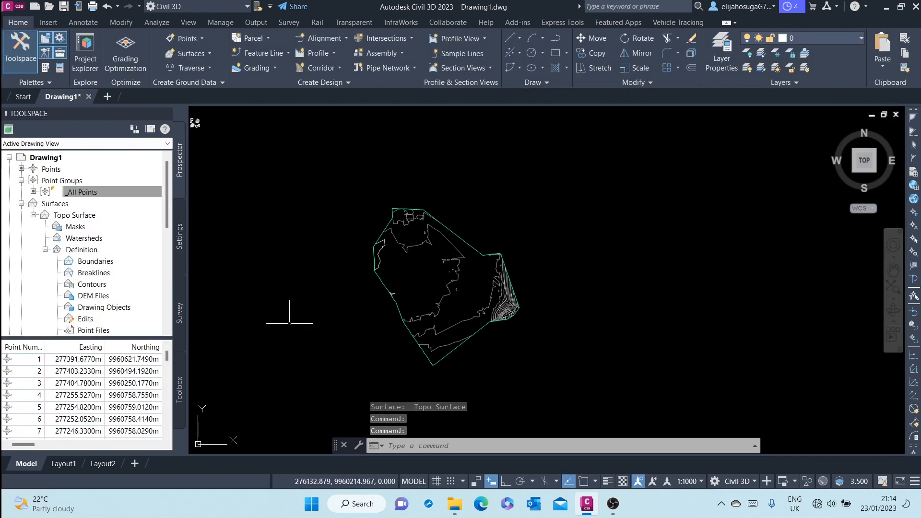
# Open the surface properties of the Topo Surface from its contours in the drawing.
pyautogui.scroll(3, 422, 298)
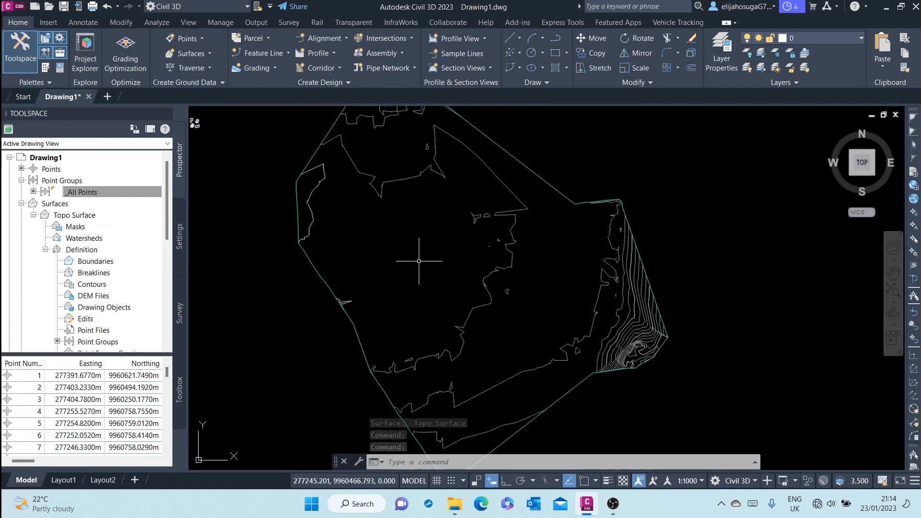
pyautogui.scroll(-3, 432, 259)
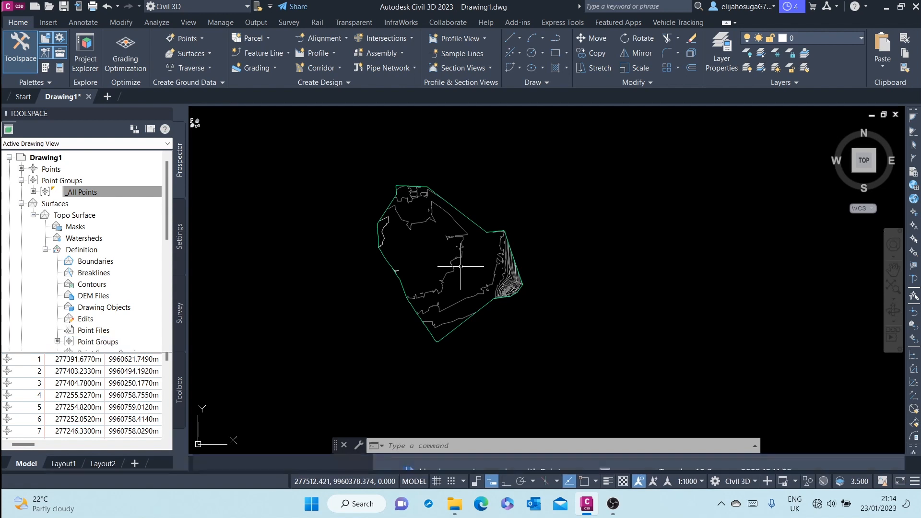
pyautogui.click(457, 264)
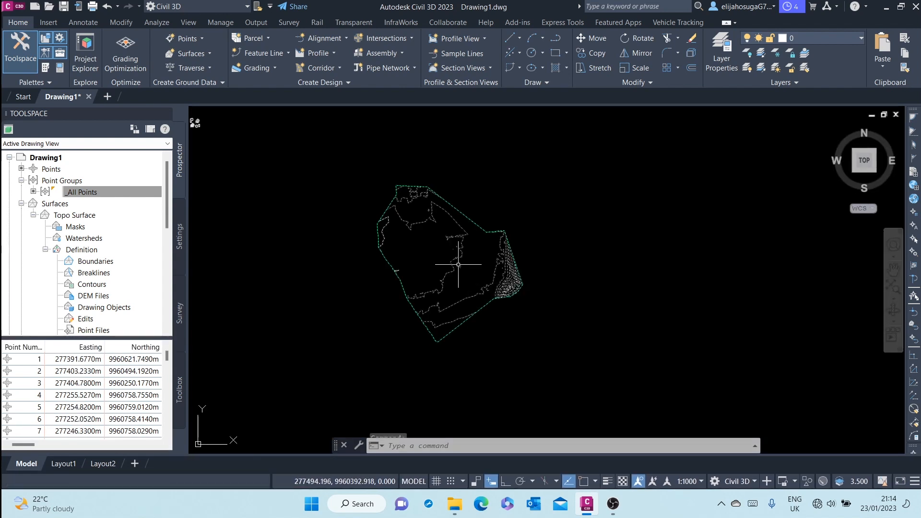
pyautogui.rightClick(458, 265)
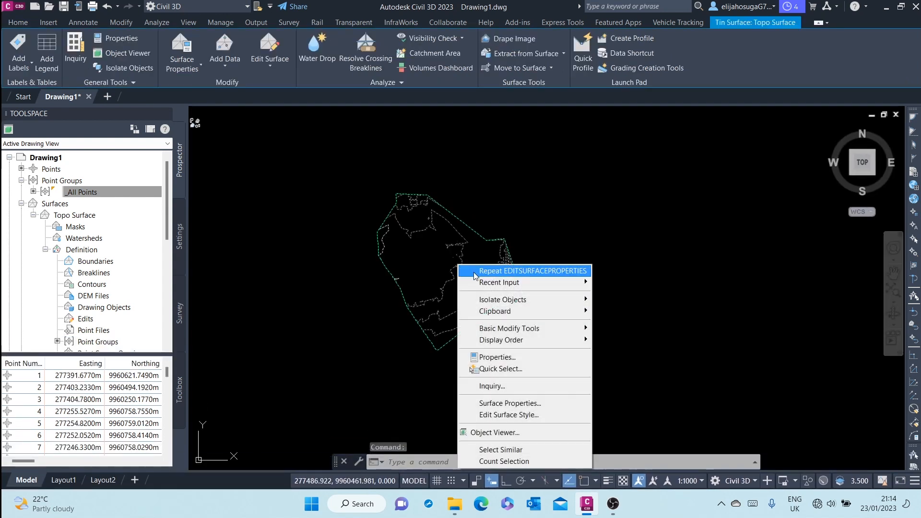
pyautogui.click(529, 406)
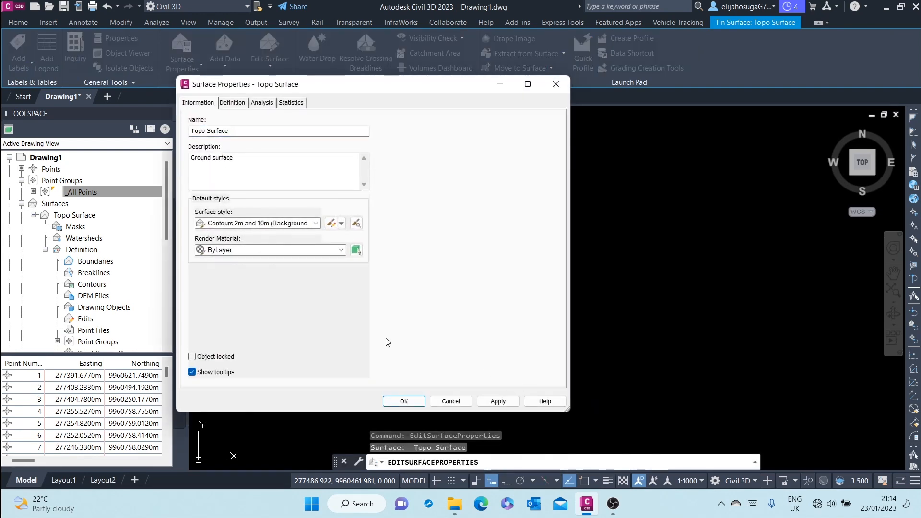
# Create a new surface style for the Topo Surface and name it "Topo Exercise Style".
pyautogui.click(341, 224)
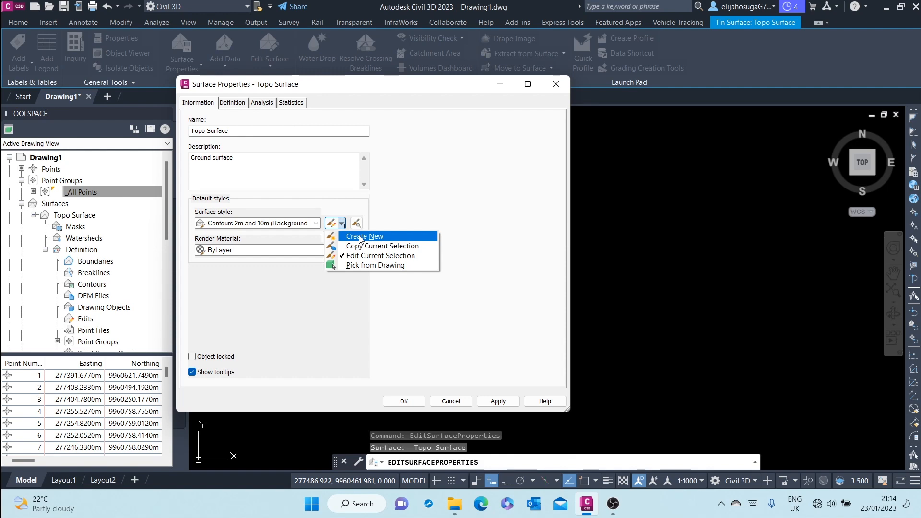
pyautogui.click(360, 236)
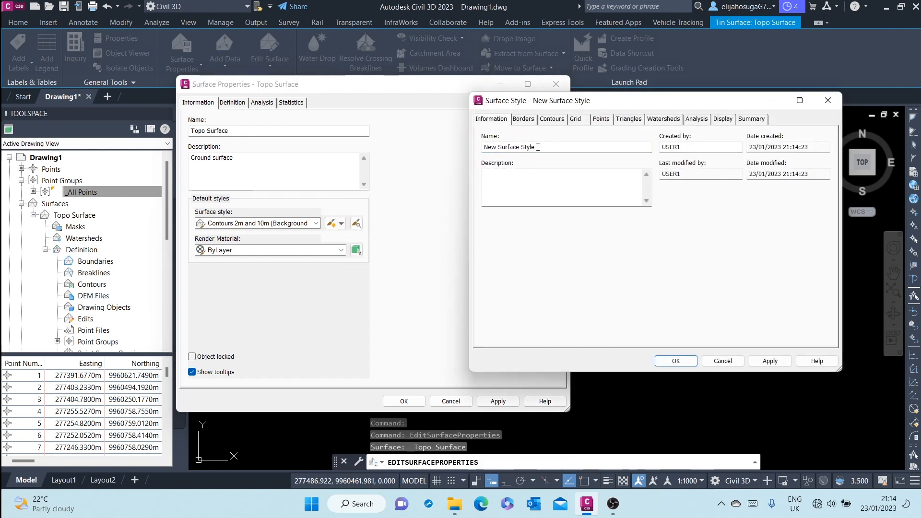
pyautogui.moveTo(547, 148); pyautogui.dragTo(447, 142)
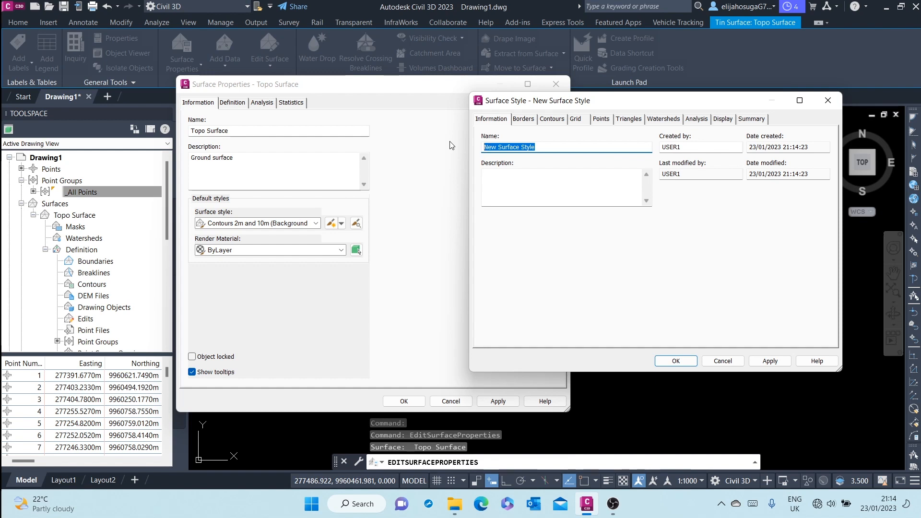
pyautogui.write('Topo Exercise S')
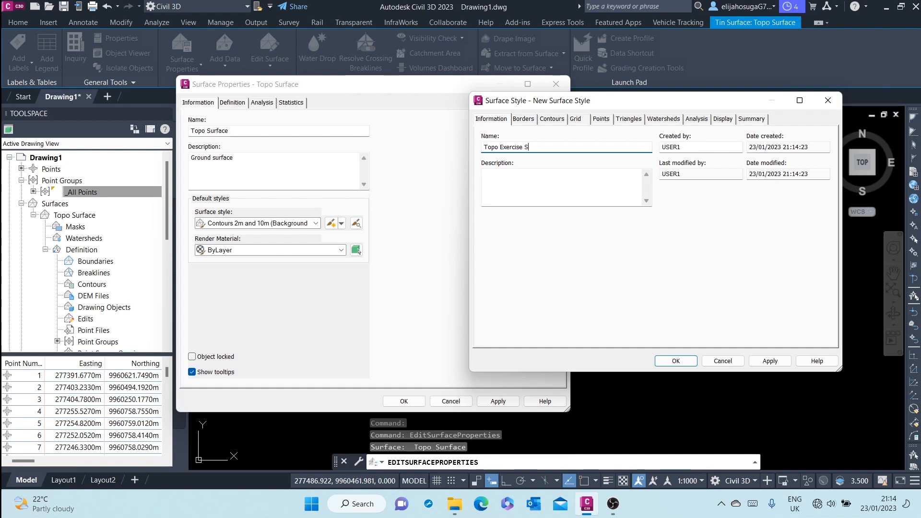
pyautogui.write('tyle')
# Set Smooth Contours to True in the style's contour settings and raise the contour smoothing to its maximum.
pyautogui.click(522, 122)
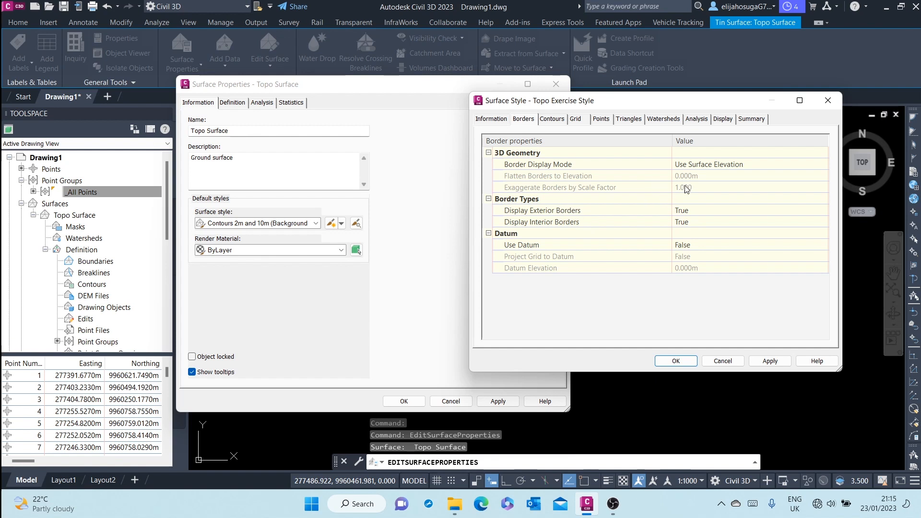
pyautogui.click(555, 121)
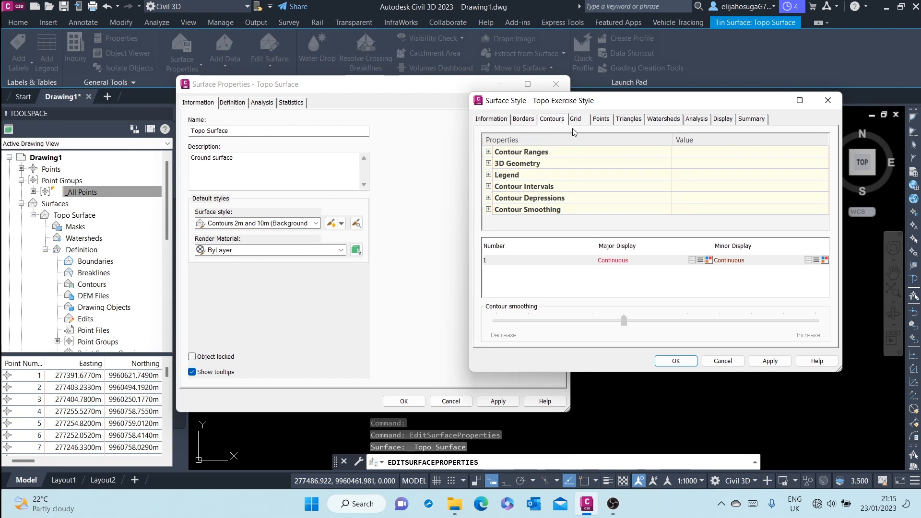
pyautogui.click(489, 198)
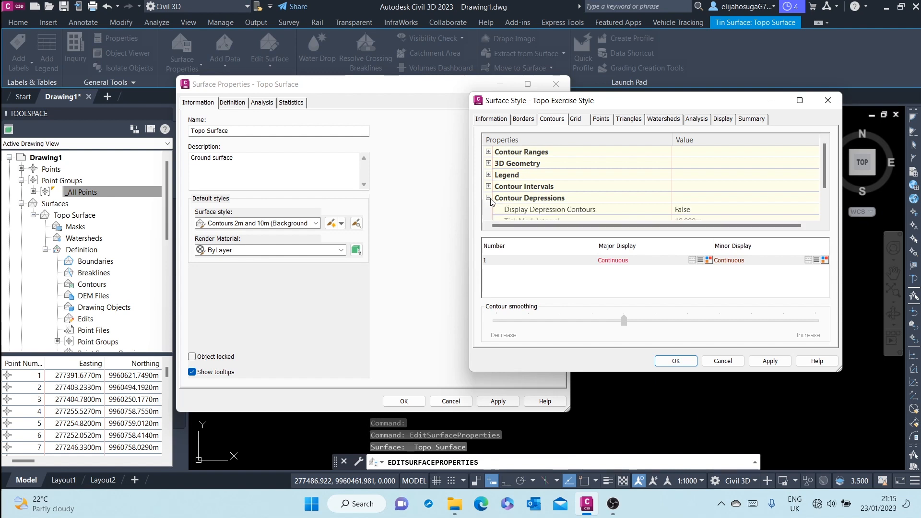
pyautogui.scroll(-1, 499, 202)
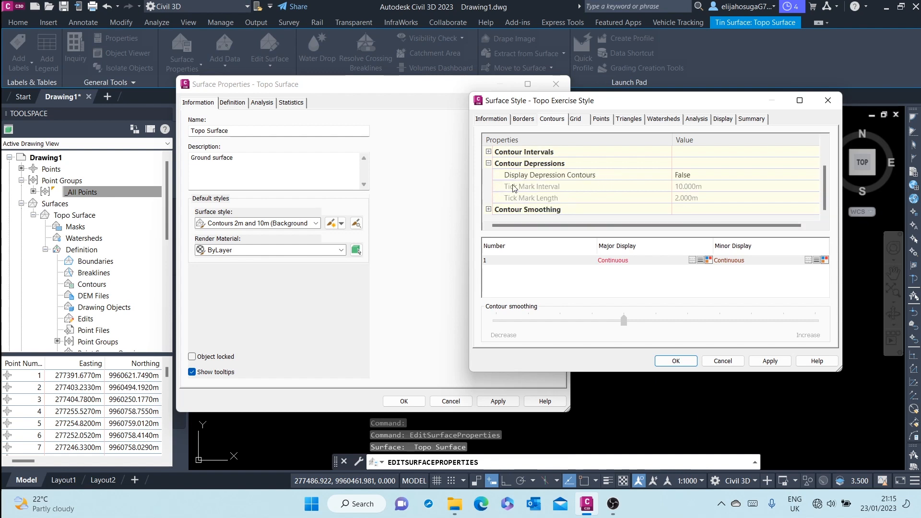
pyautogui.click(488, 209)
pyautogui.scroll(-1, 562, 185)
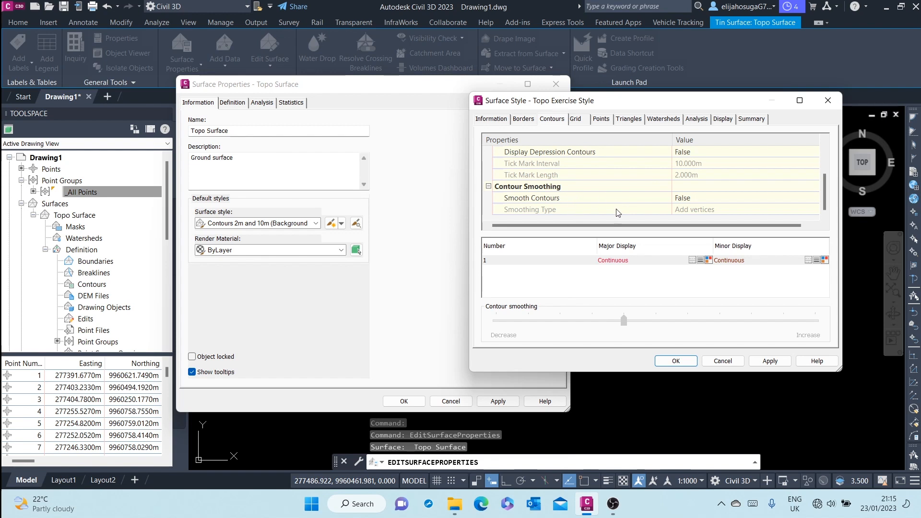
pyautogui.click(695, 198)
pyautogui.click(695, 199)
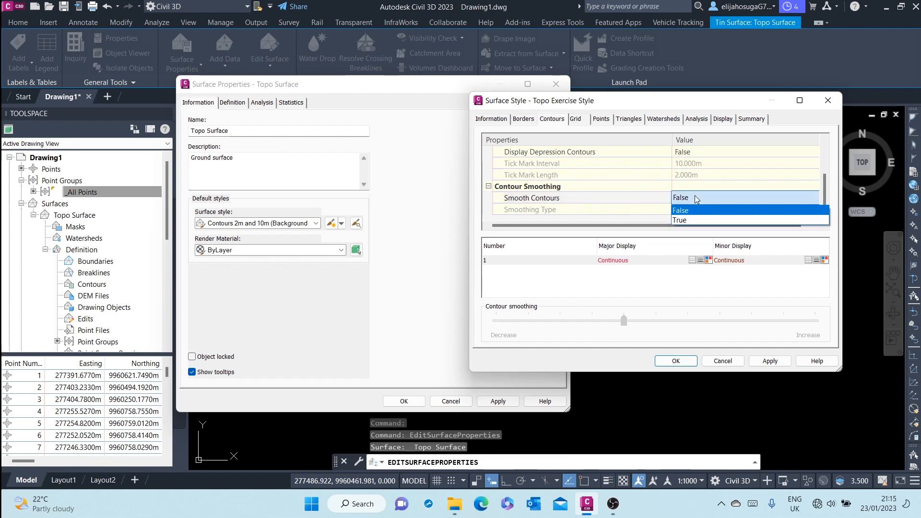
pyautogui.click(687, 218)
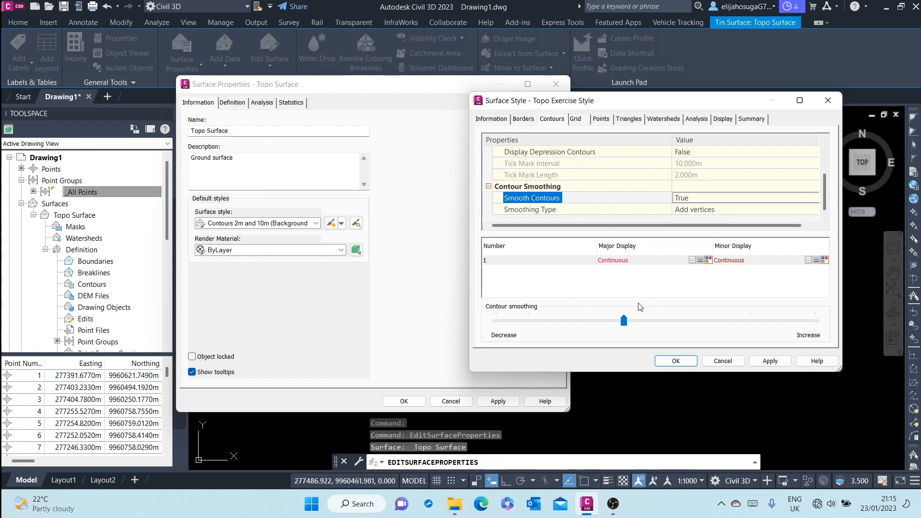
pyautogui.moveTo(624, 321); pyautogui.dragTo(815, 320)
# Set the style's minor contour interval to 1 m.
pyautogui.scroll(2, 654, 158)
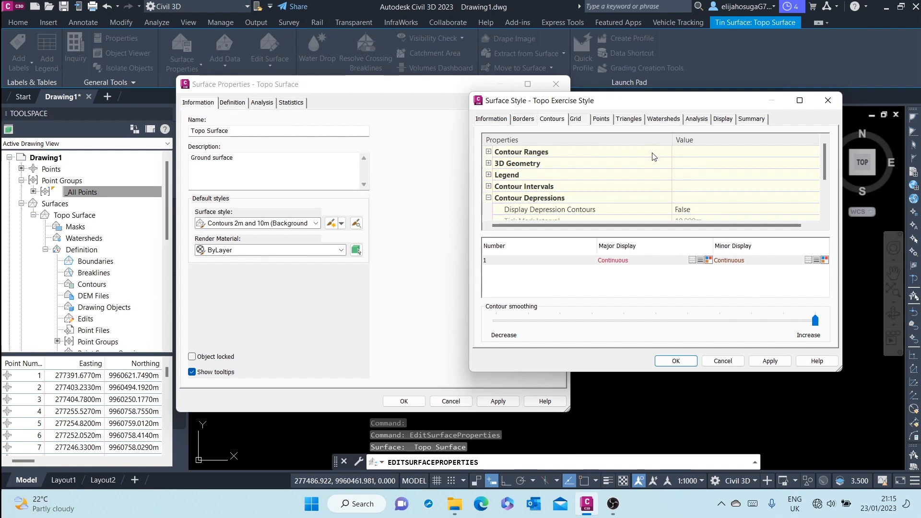
pyautogui.click(489, 187)
pyautogui.scroll(-1, 631, 191)
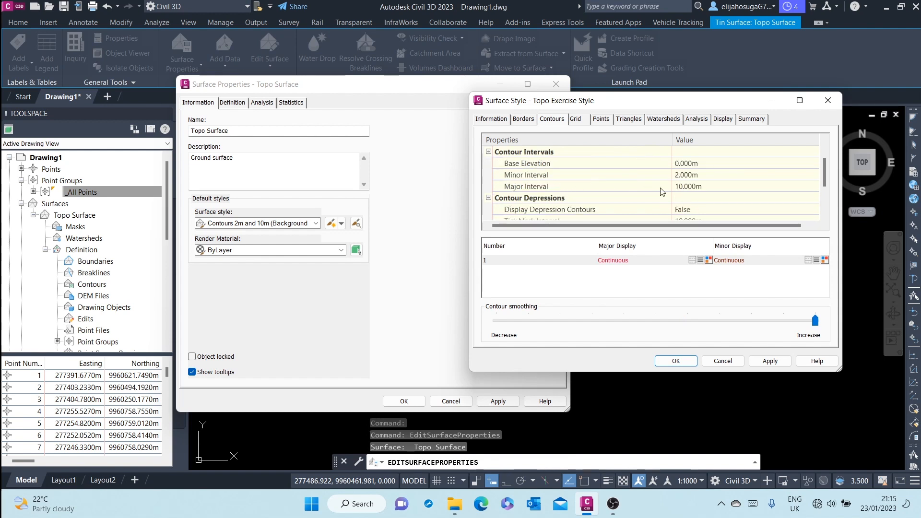
pyautogui.click(690, 176)
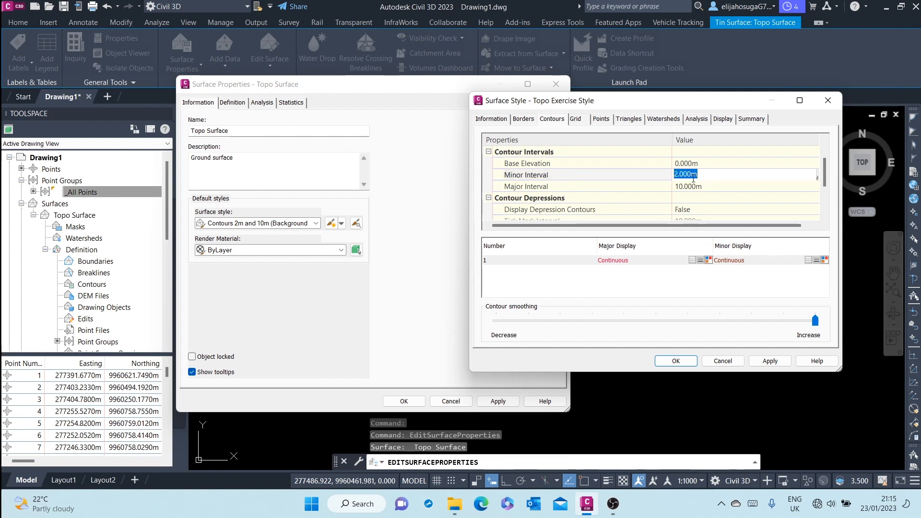
pyautogui.write('1')
pyautogui.click(690, 186)
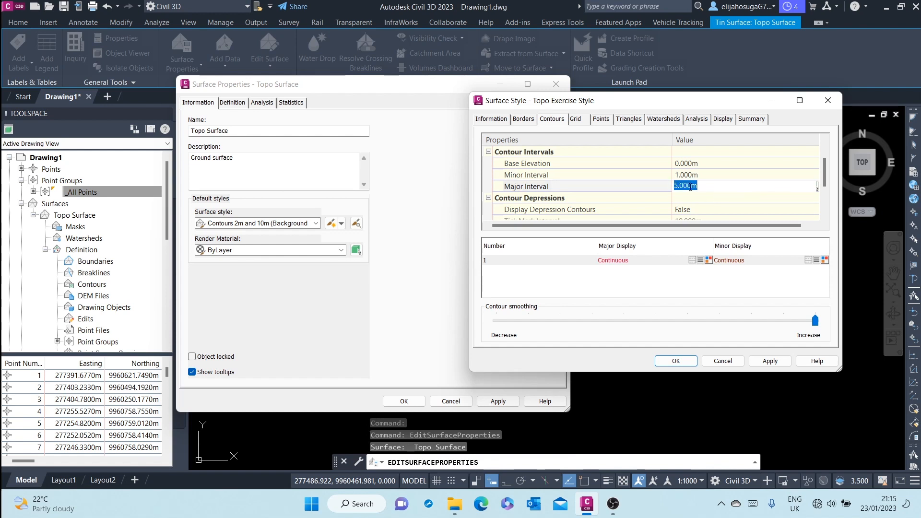
pyautogui.click(751, 178)
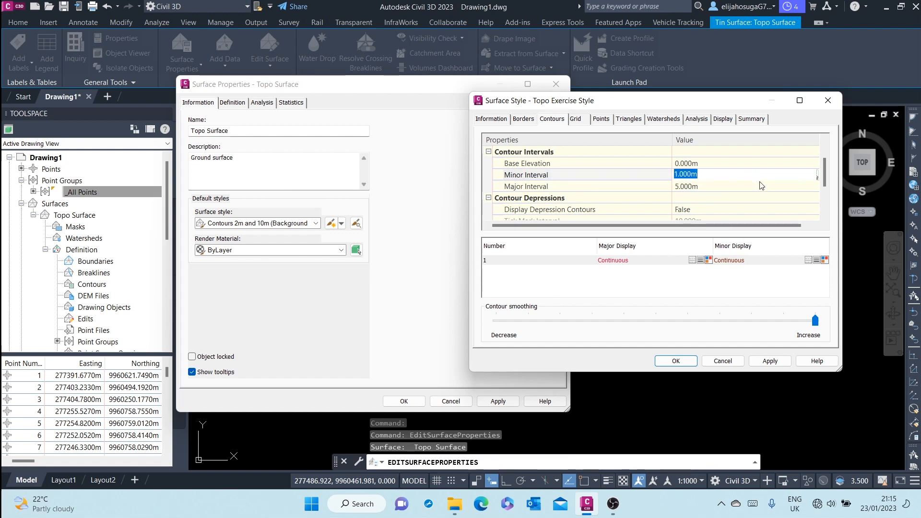
# Make the Major Contour, Minor Contour and Points components visible in the style's Plan view display.
pyautogui.click(574, 120)
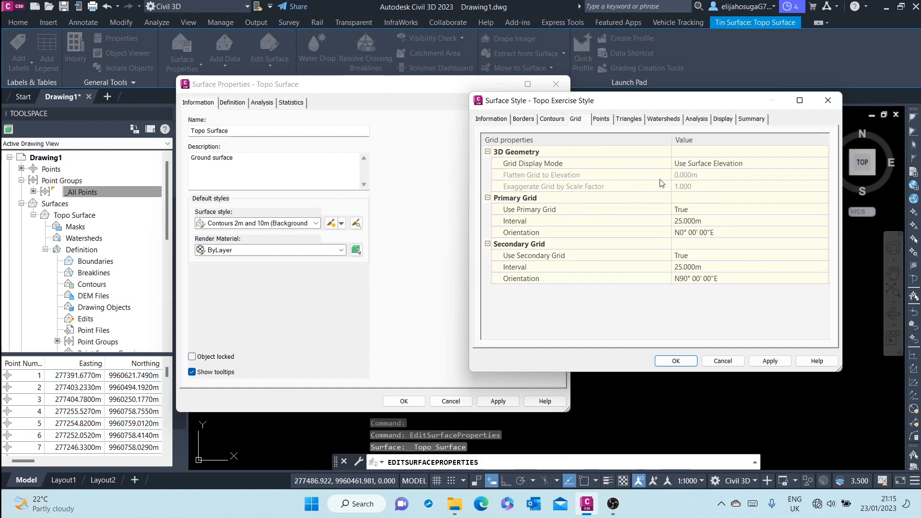
pyautogui.click(603, 121)
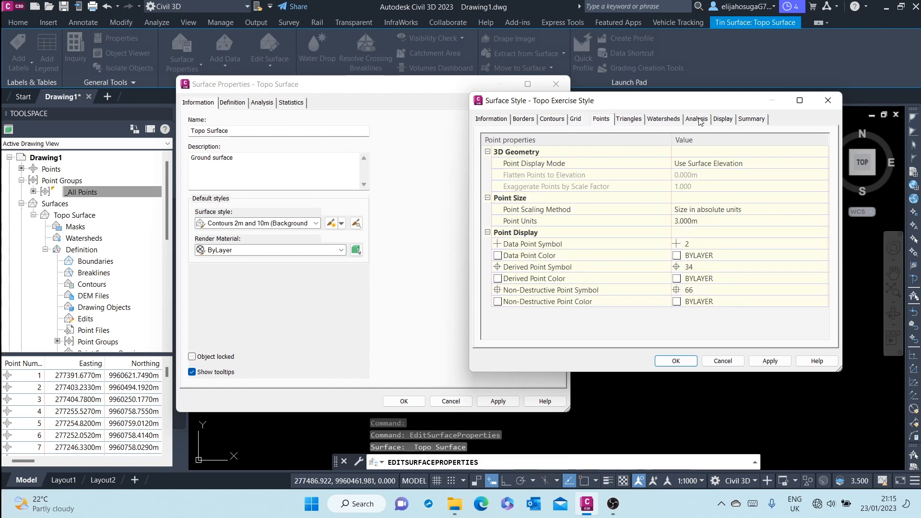
pyautogui.click(722, 120)
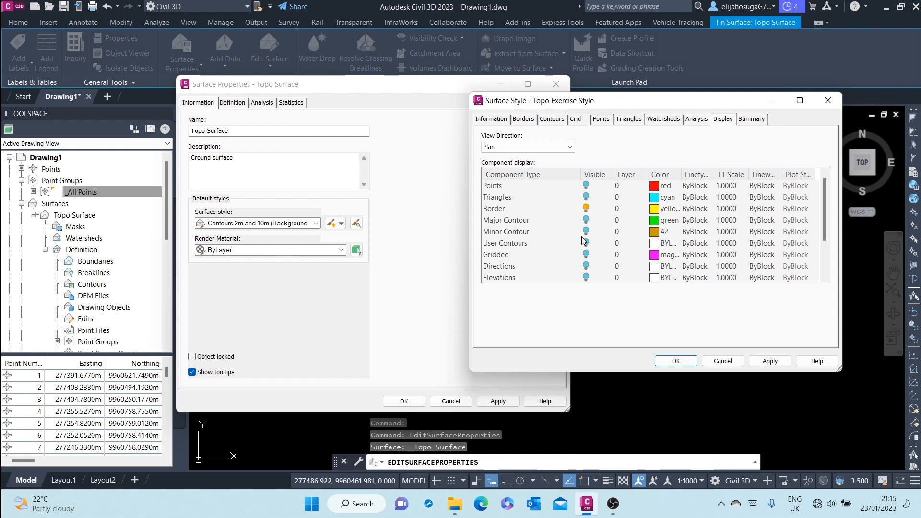
pyautogui.scroll(-1, 584, 242)
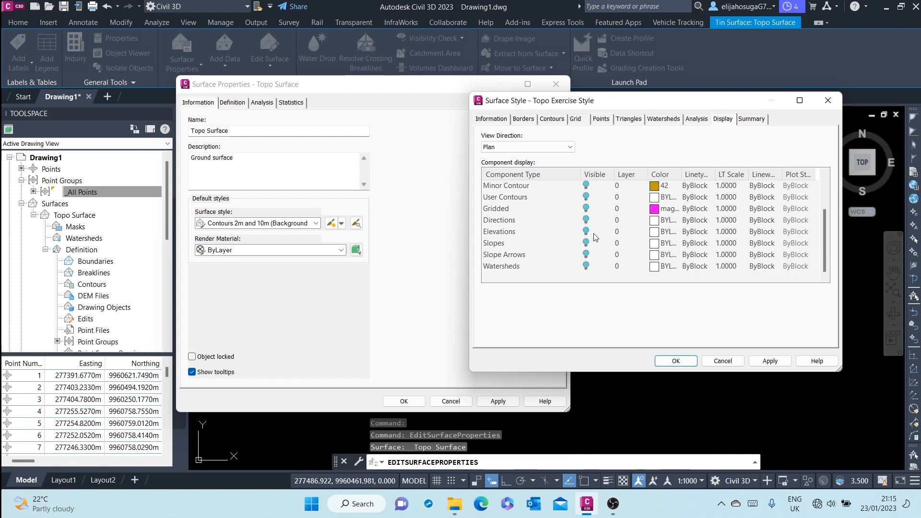
pyautogui.scroll(1, 596, 249)
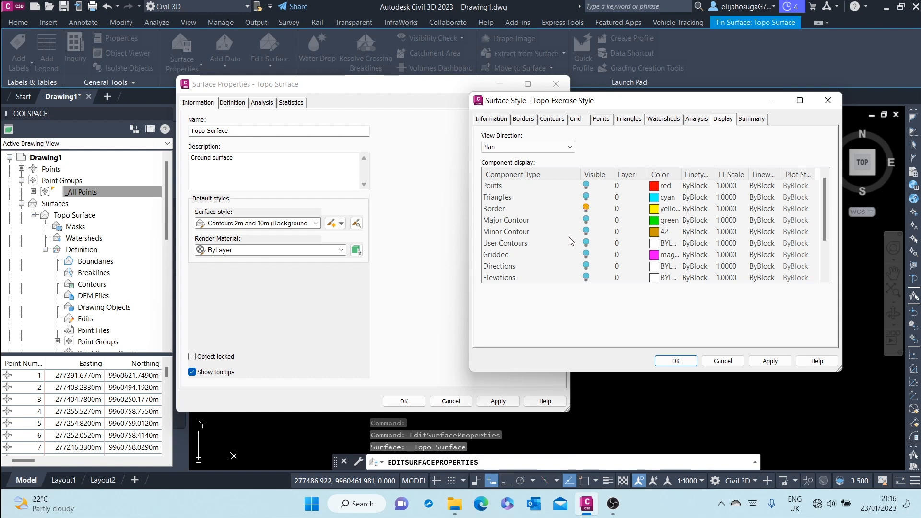
pyautogui.click(585, 220)
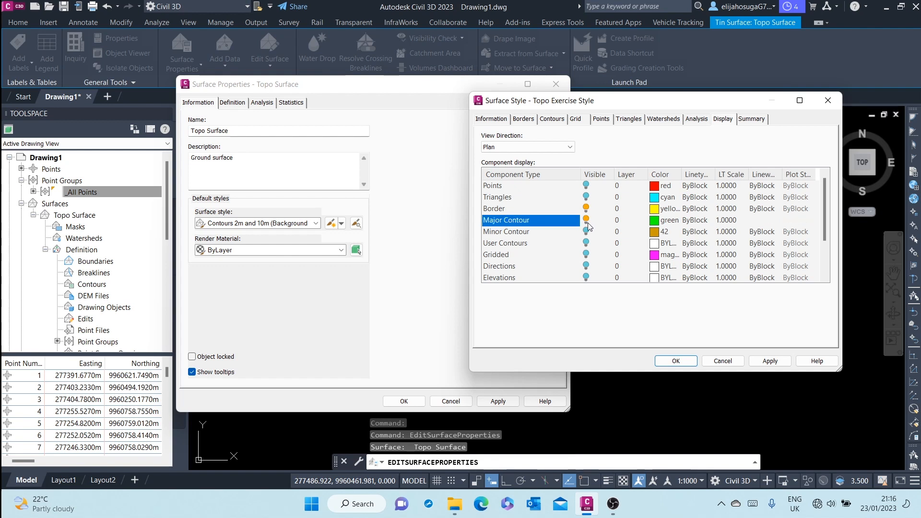
pyautogui.click(586, 231)
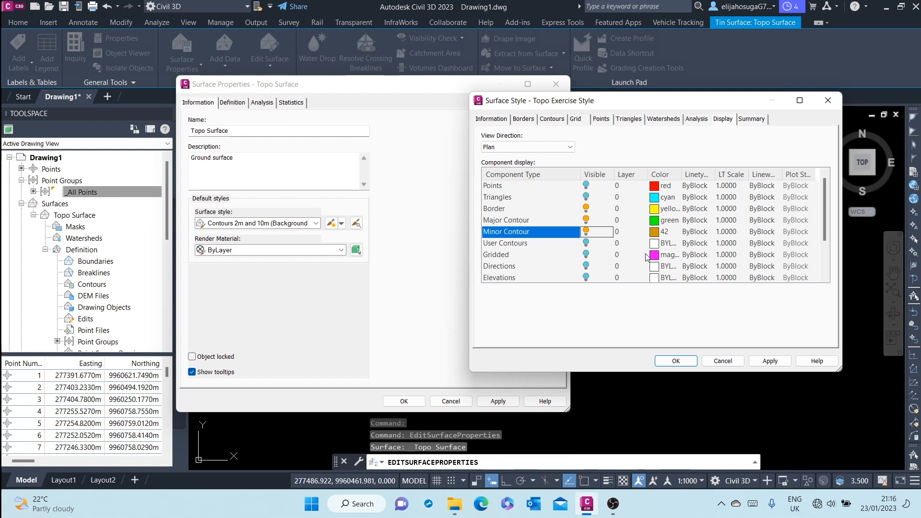
pyautogui.click(586, 183)
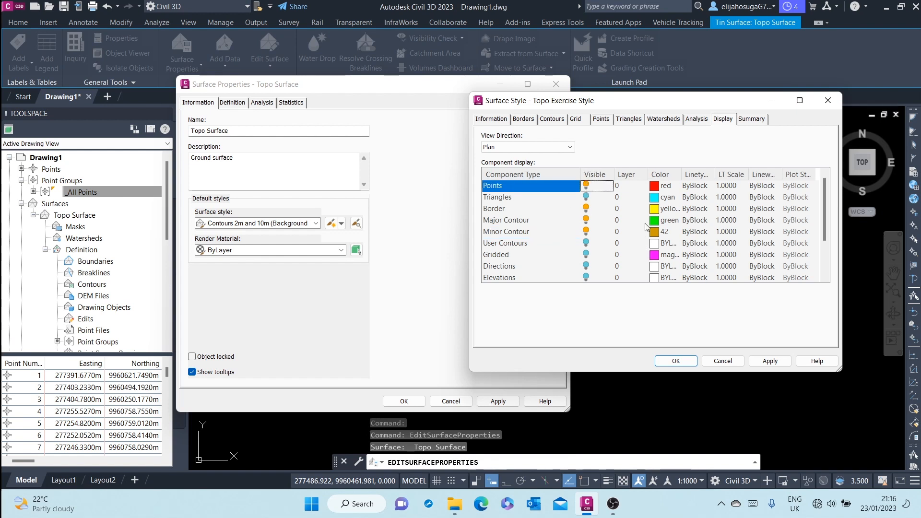
# Change the display colour of the style's Points component to cyan.
pyautogui.click(655, 186)
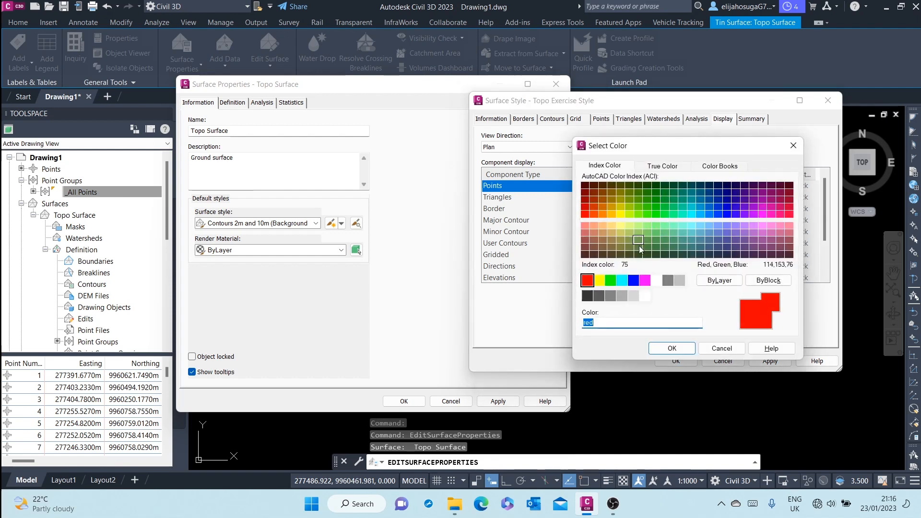
pyautogui.click(622, 280)
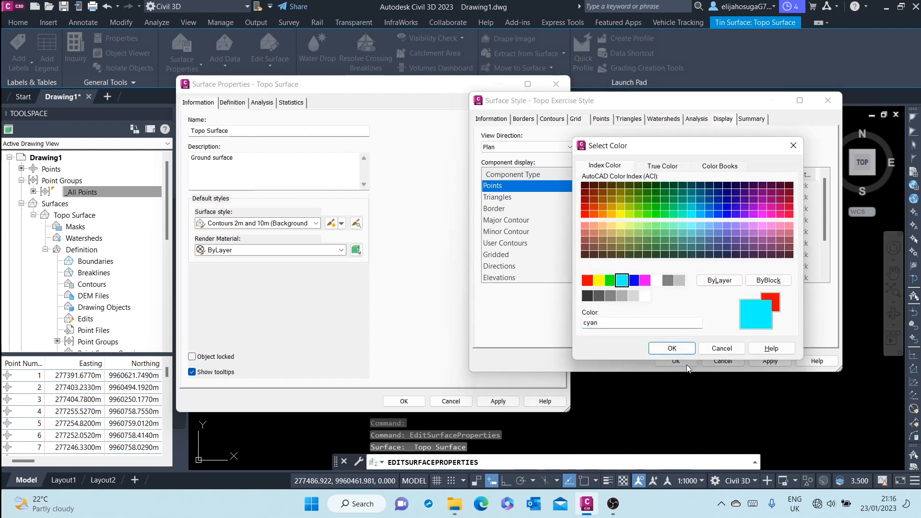
pyautogui.click(674, 349)
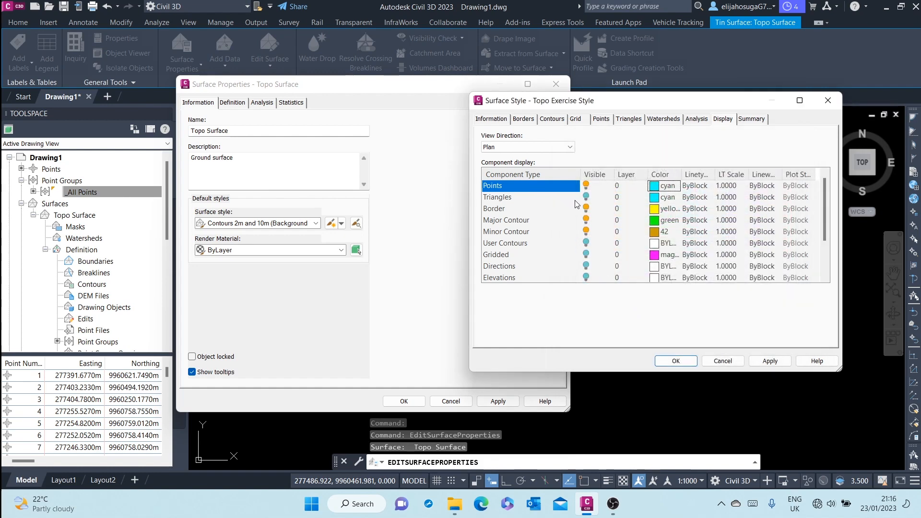
# Set the display colours of the style's Border component to green and its Major Contour component to magenta.
pyautogui.click(655, 209)
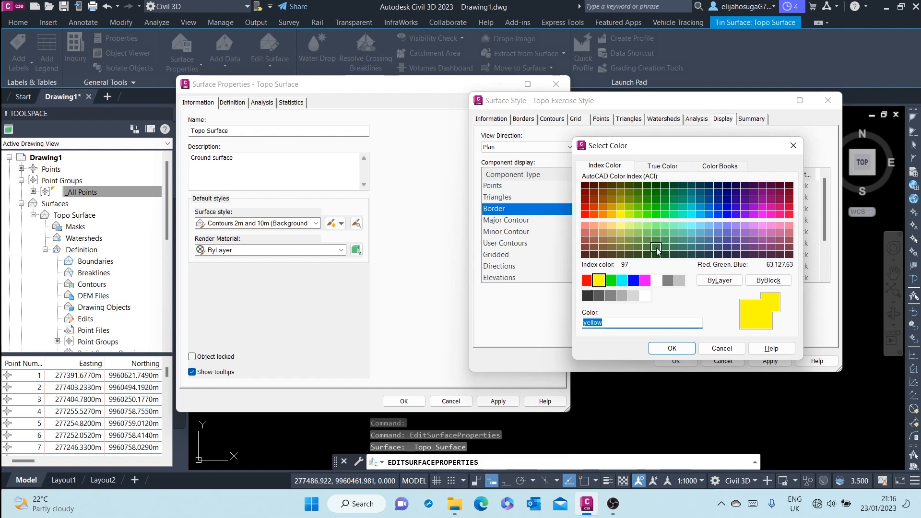
pyautogui.click(610, 281)
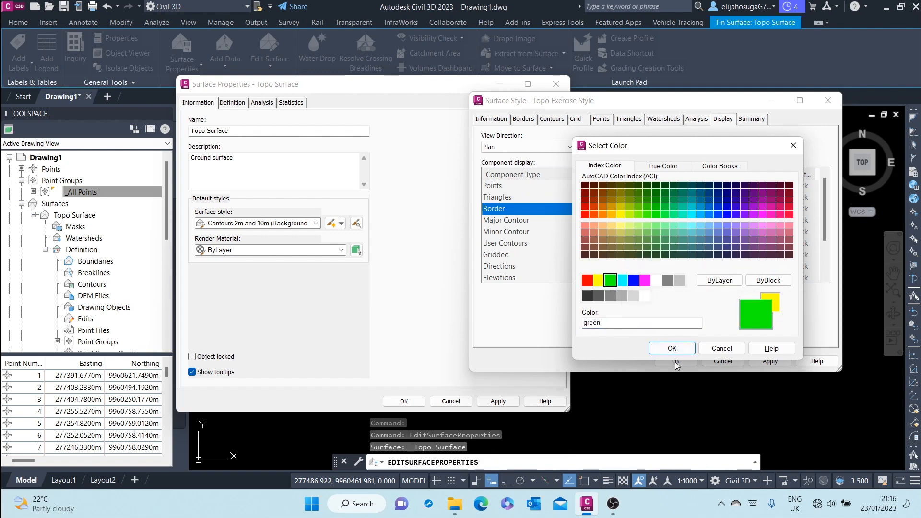
pyautogui.click(672, 348)
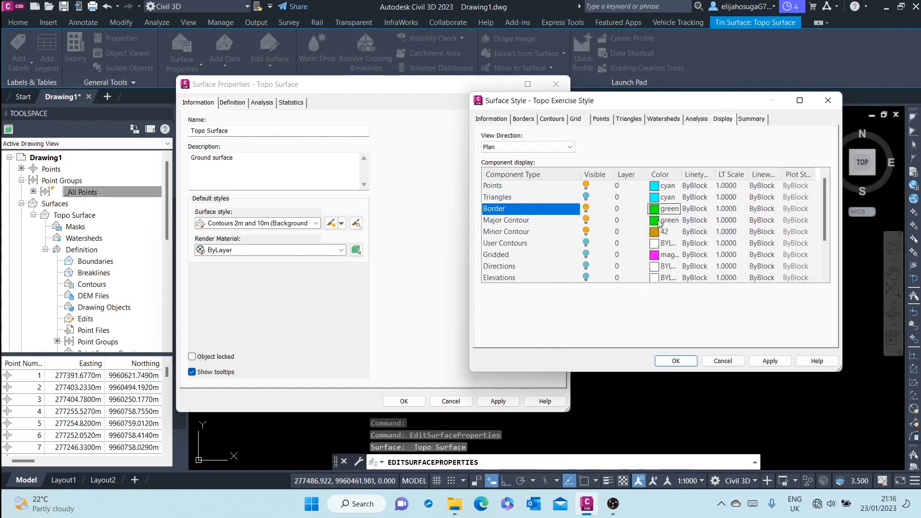
pyautogui.click(658, 220)
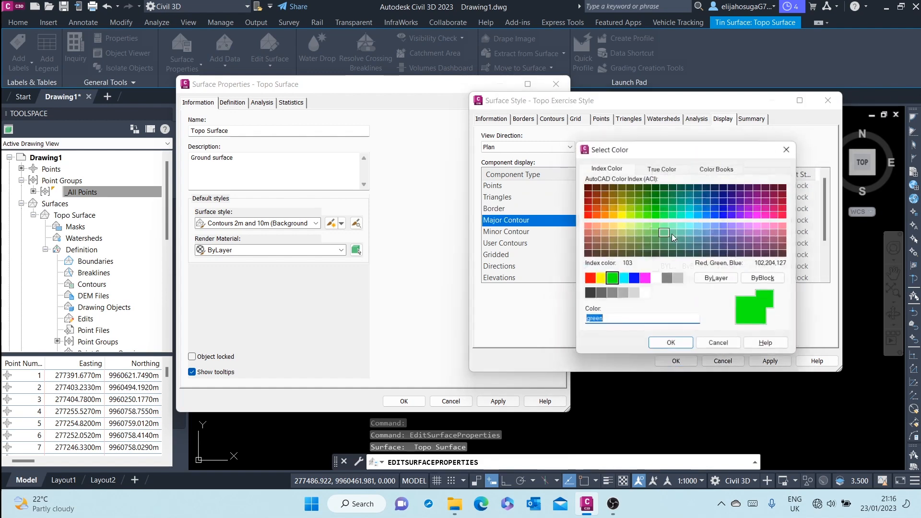
pyautogui.click(645, 280)
pyautogui.click(684, 347)
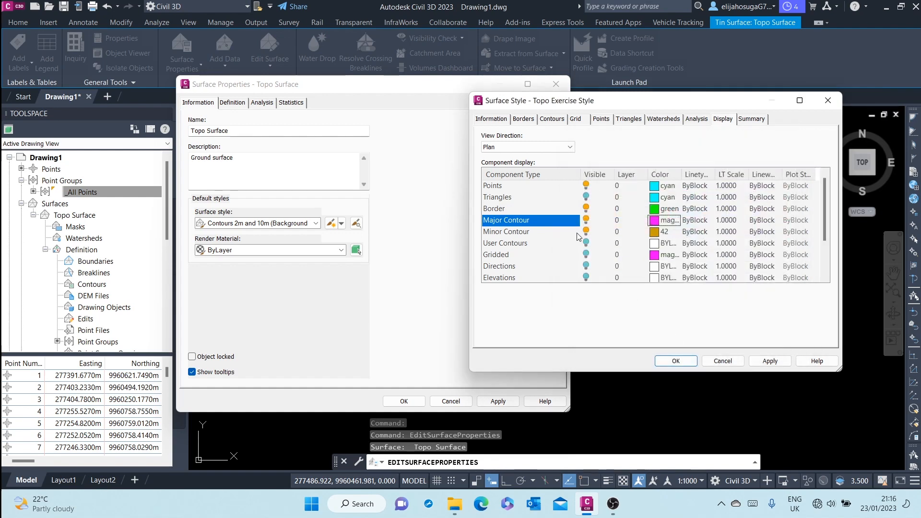
# Set the display colour of the style's Minor Contour component to index colour 9.
pyautogui.click(655, 233)
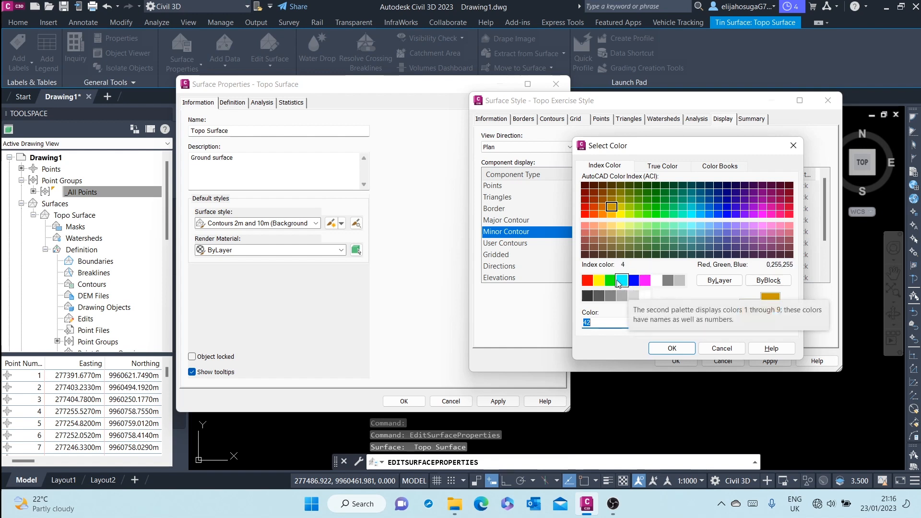
pyautogui.click(599, 280)
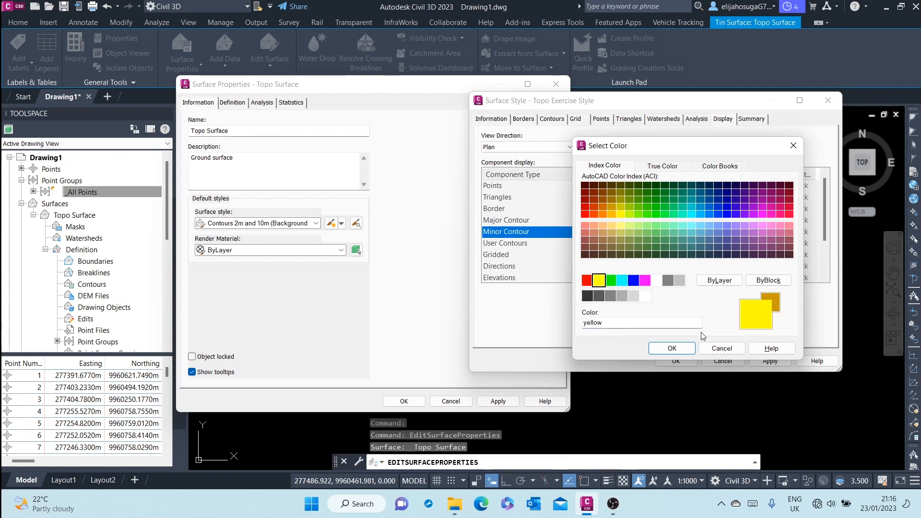
pyautogui.click(679, 280)
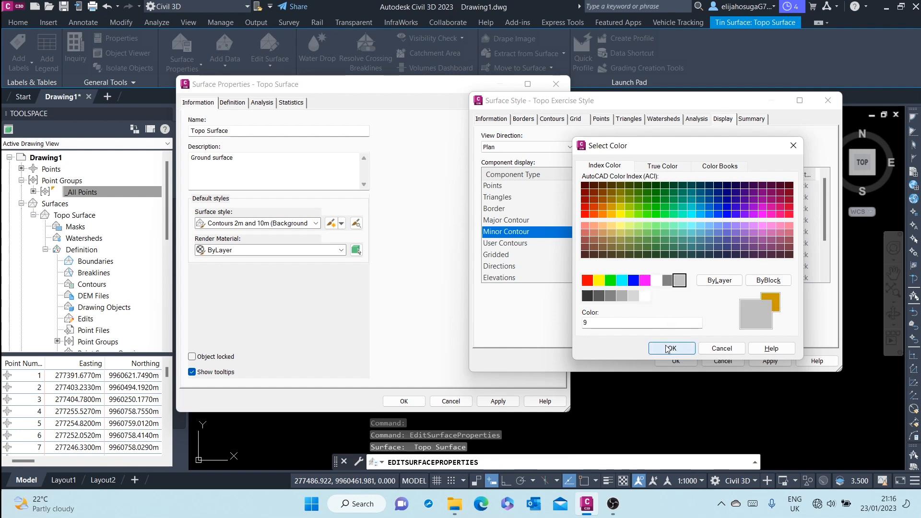
pyautogui.click(675, 349)
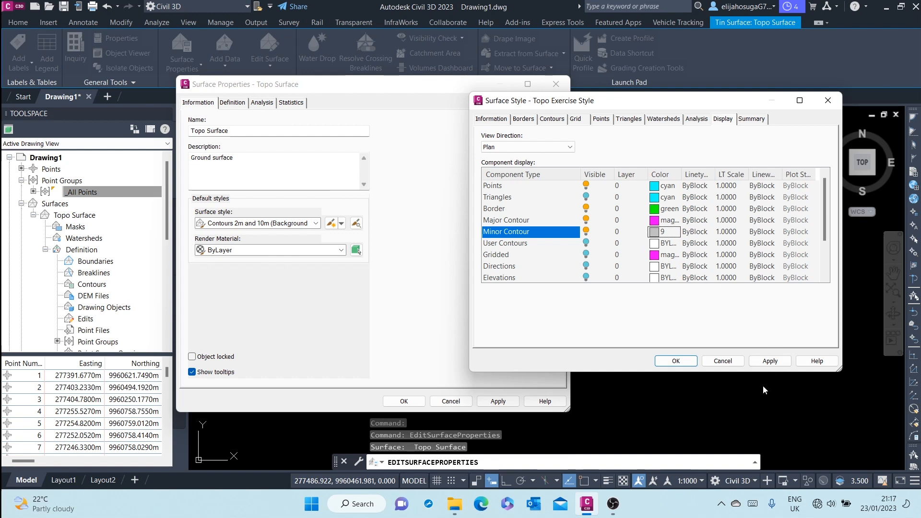
# Save the Topo Exercise Style and apply it to the Topo Surface, closing both the style and surface properties.
pyautogui.click(767, 360)
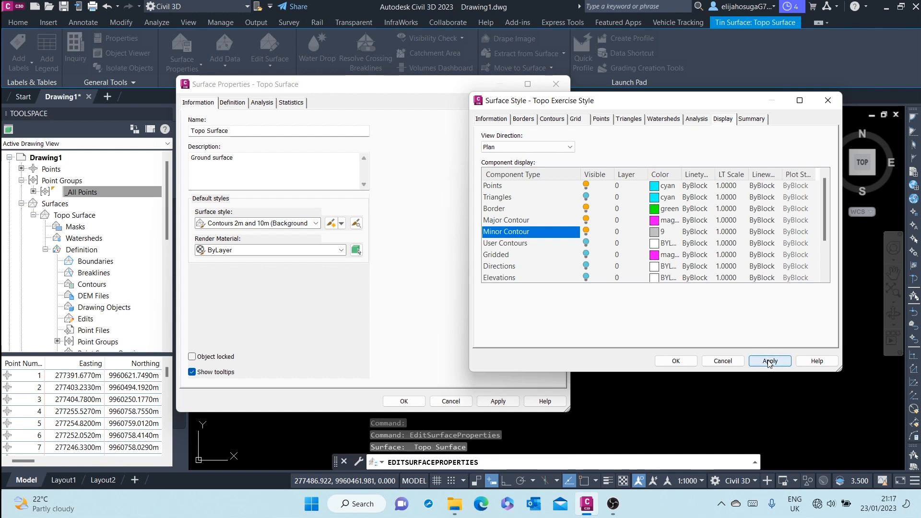
pyautogui.click(676, 361)
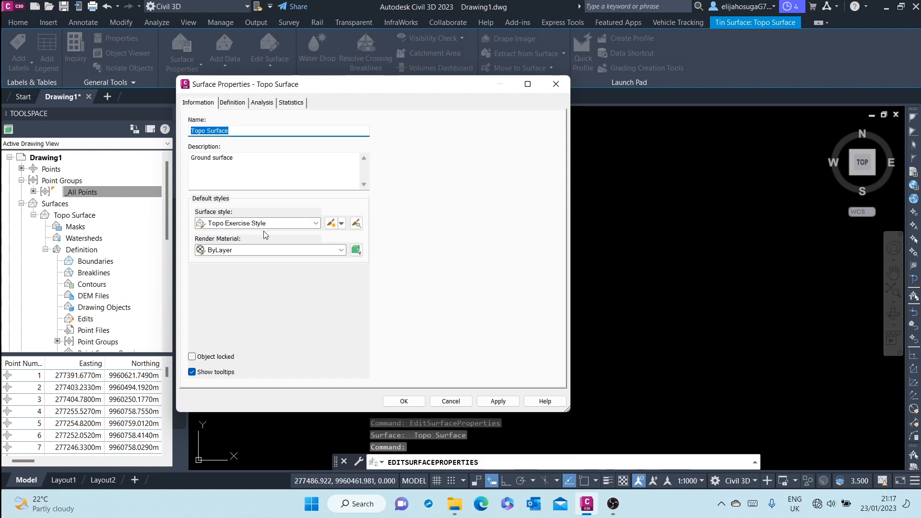
pyautogui.click(500, 401)
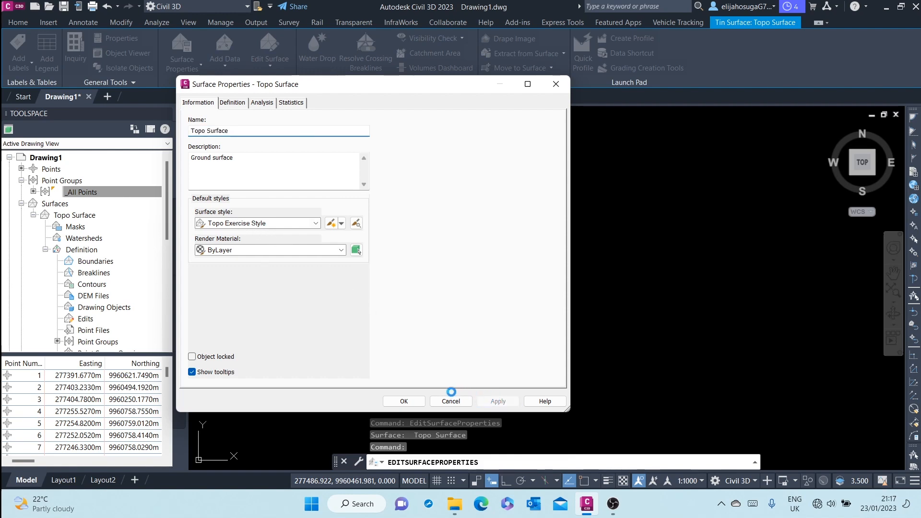
pyautogui.click(403, 402)
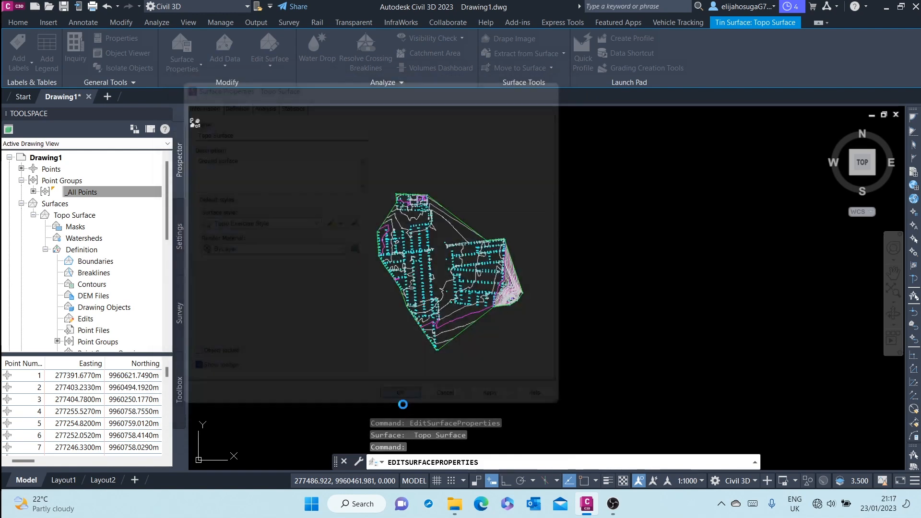
# Examine the restyled Topo Surface in plan view, checking its border, points, and major and minor contours up close and as a whole.
pyautogui.scroll(8, 431, 311)
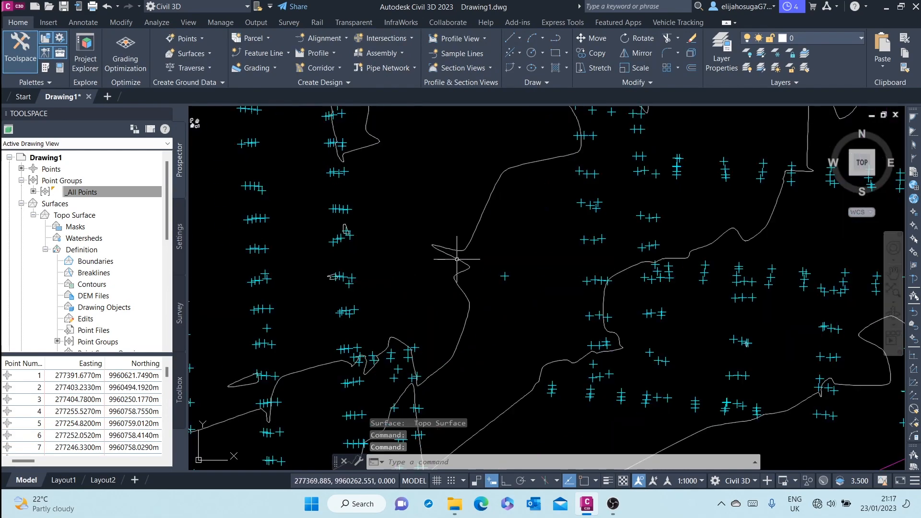
pyautogui.scroll(-10, 595, 262)
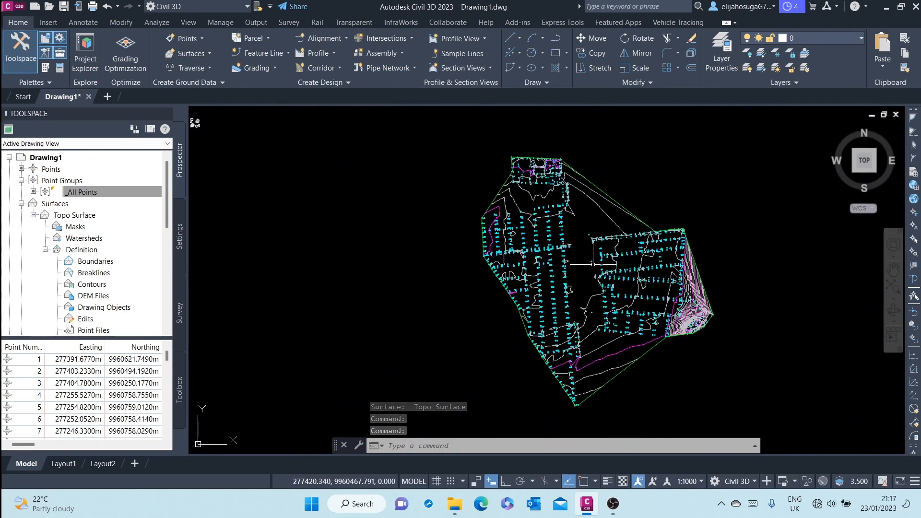
pyautogui.scroll(2, 552, 218)
pyautogui.scroll(3, 552, 218)
pyautogui.scroll(-3, 551, 218)
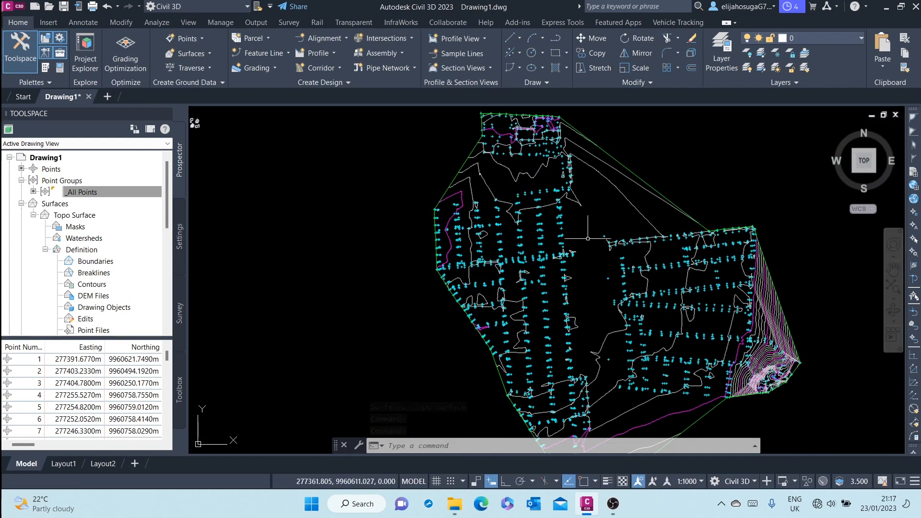
pyautogui.moveTo(632, 276); pyautogui.dragTo(564, 238, button='middle')
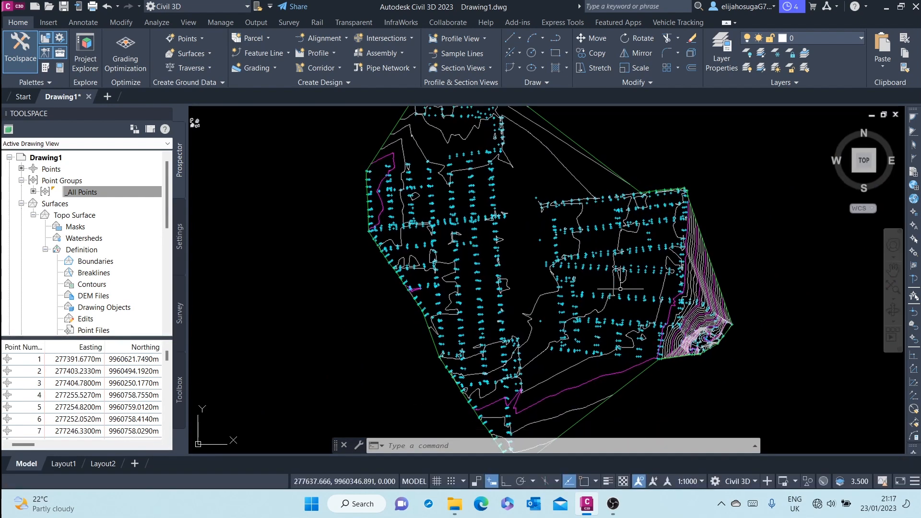
pyautogui.scroll(3, 620, 289)
pyautogui.scroll(-3, 610, 288)
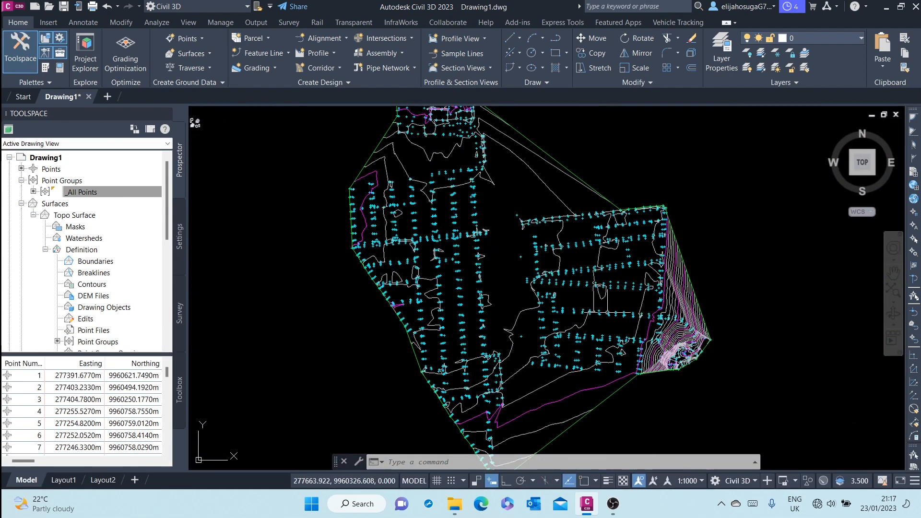
pyautogui.scroll(3, 589, 294)
pyautogui.scroll(-3, 589, 294)
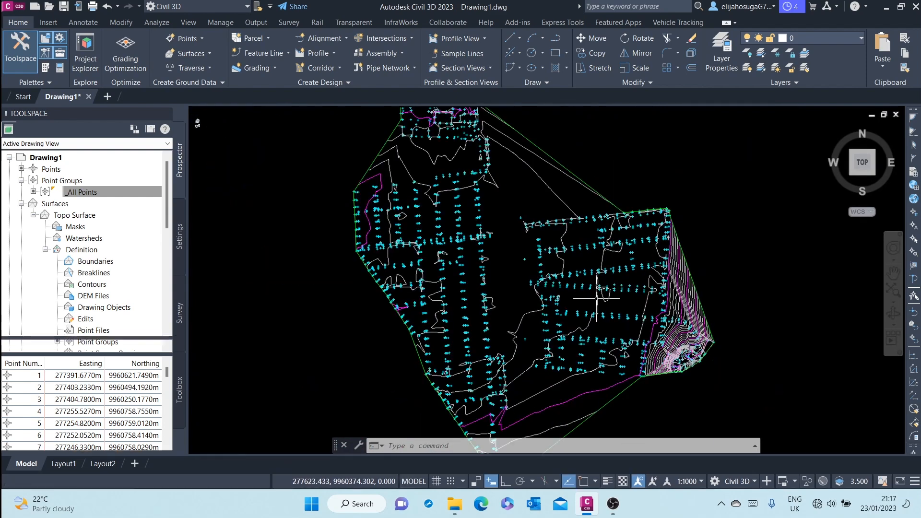
pyautogui.scroll(3, 589, 294)
pyautogui.scroll(2, 671, 311)
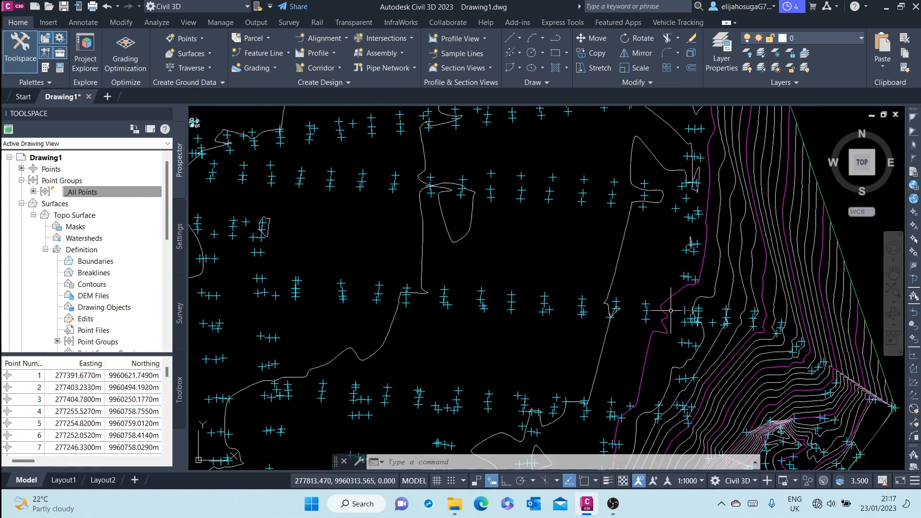
pyautogui.scroll(-5, 667, 295)
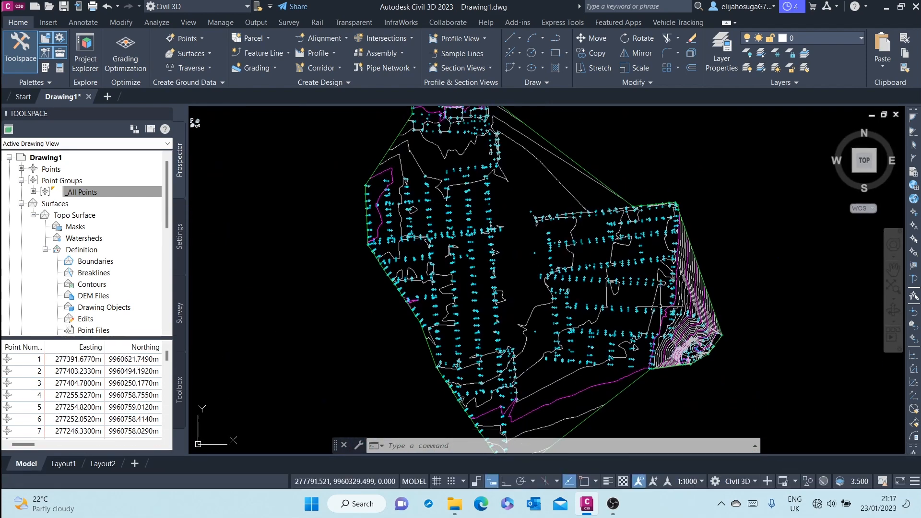
pyautogui.scroll(2, 499, 140)
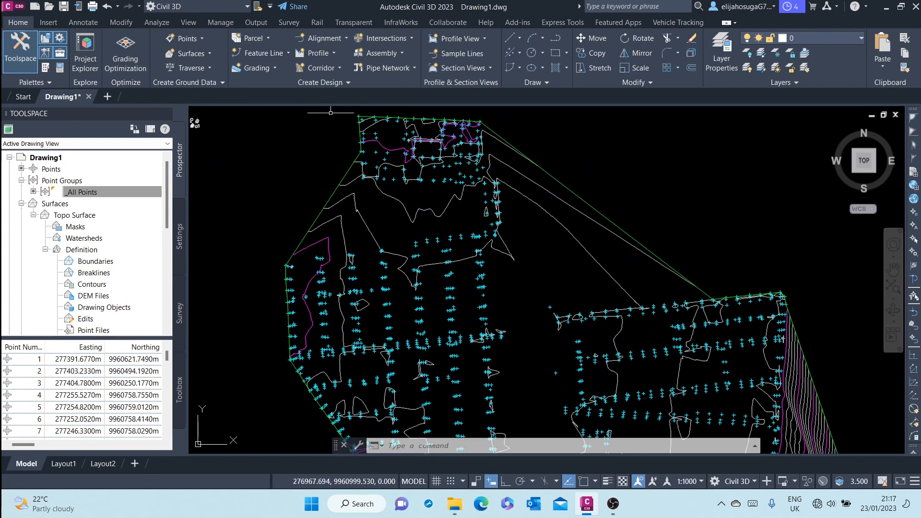
pyautogui.scroll(-5, 339, 280)
pyautogui.moveTo(365, 389); pyautogui.dragTo(428, 341, button='middle')
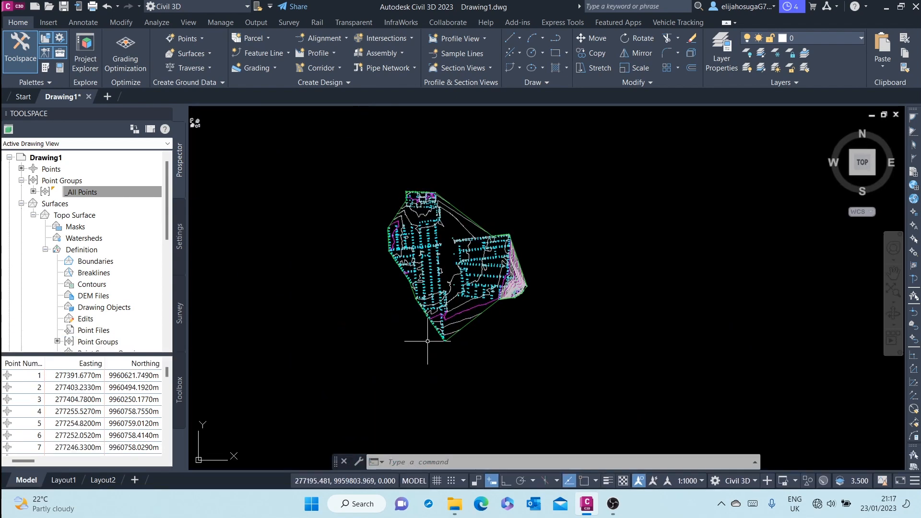